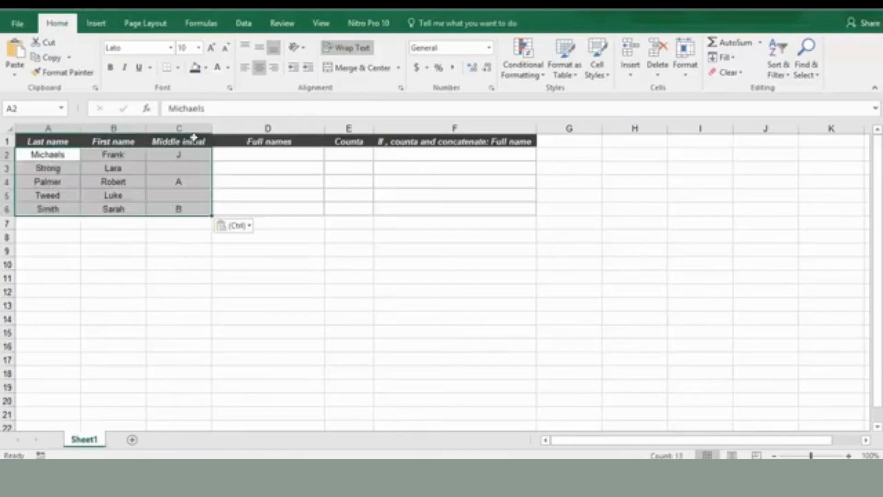
Enter =CONCATENATE(B2,C2,A2) in cell D2 to join the first name, middle initial and last name.
{"action": "left_click", "coordinate": [258, 155]}
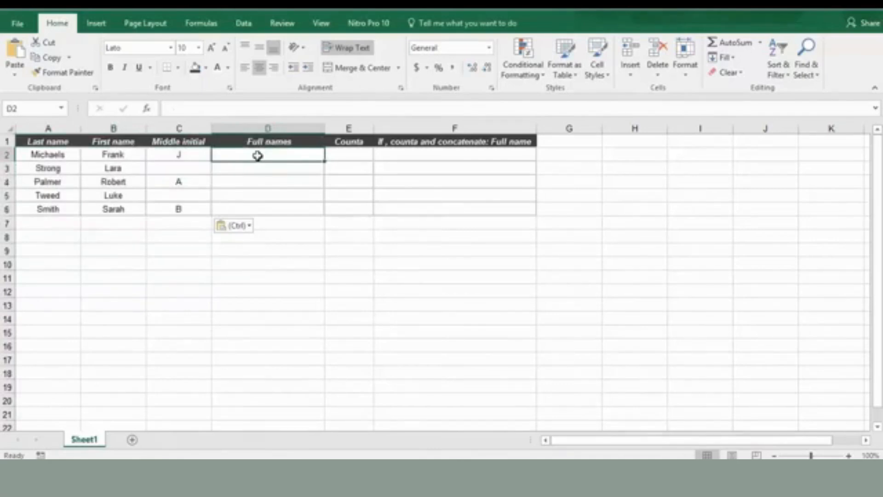
{"action": "type", "text": "="}
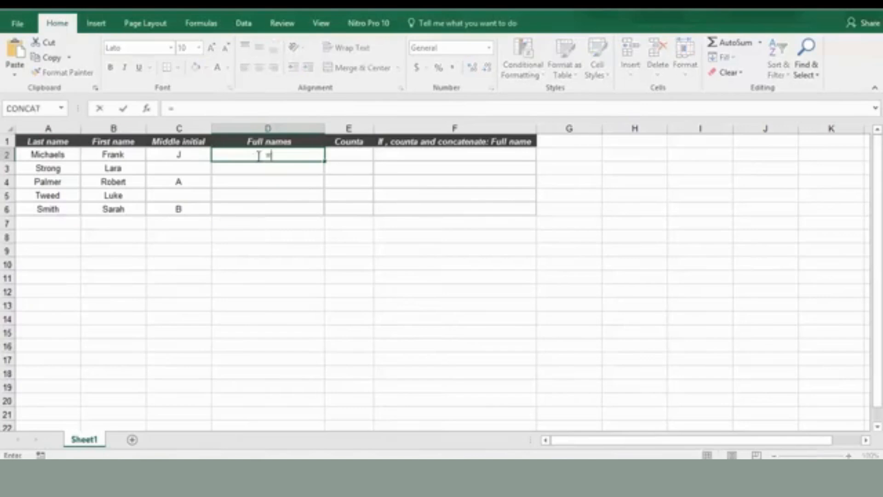
{"action": "type", "text": "conc"}
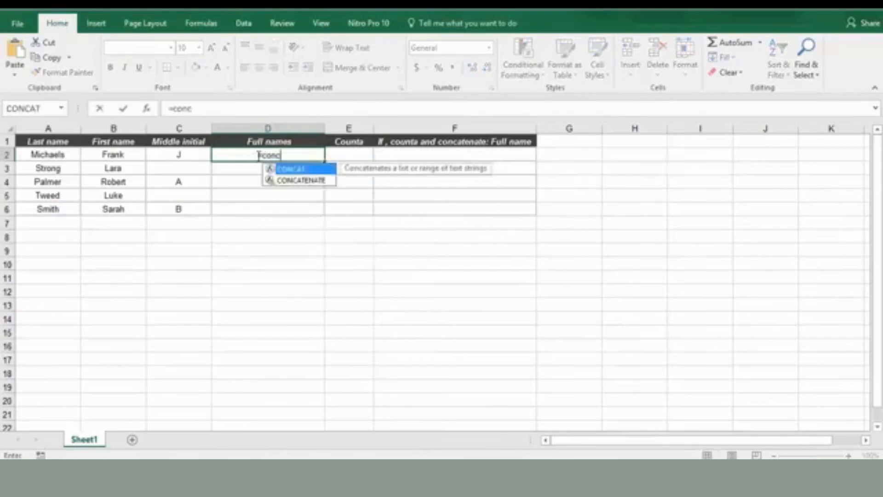
{"action": "type", "text": "atenate("}
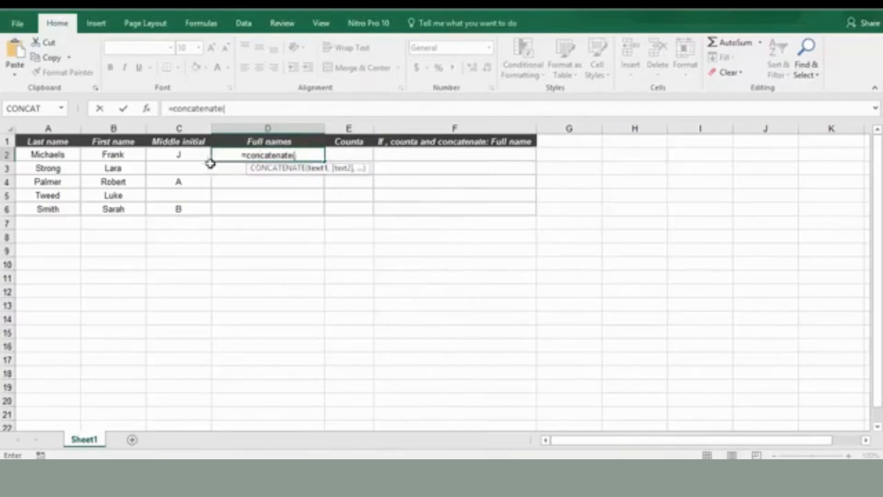
{"action": "left_click", "coordinate": [123, 157]}
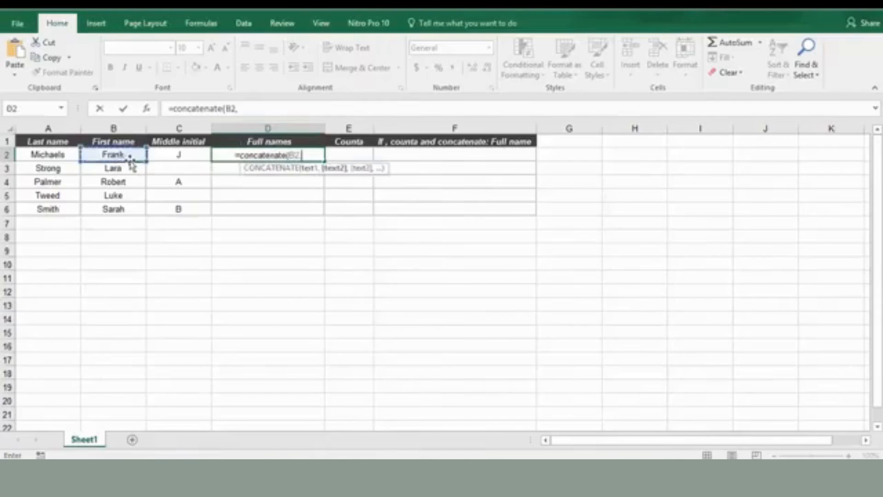
{"action": "type", "text": ","}
{"action": "left_click", "coordinate": [165, 154]}
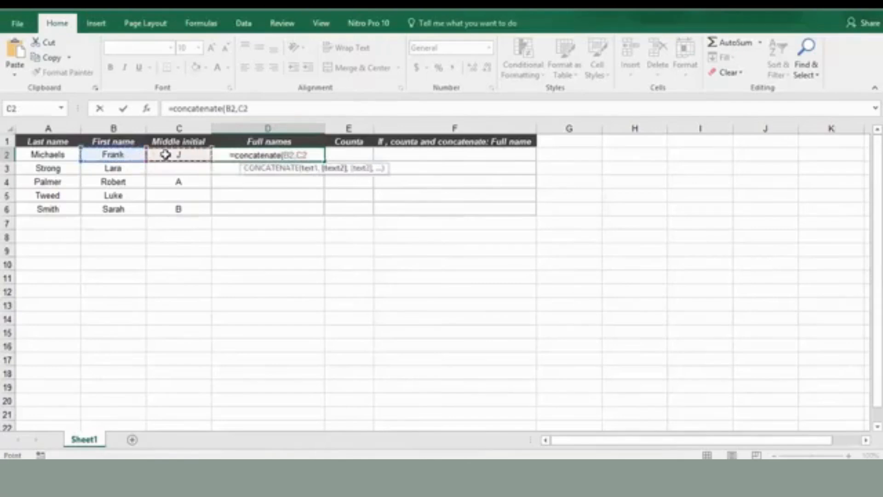
{"action": "type", "text": ","}
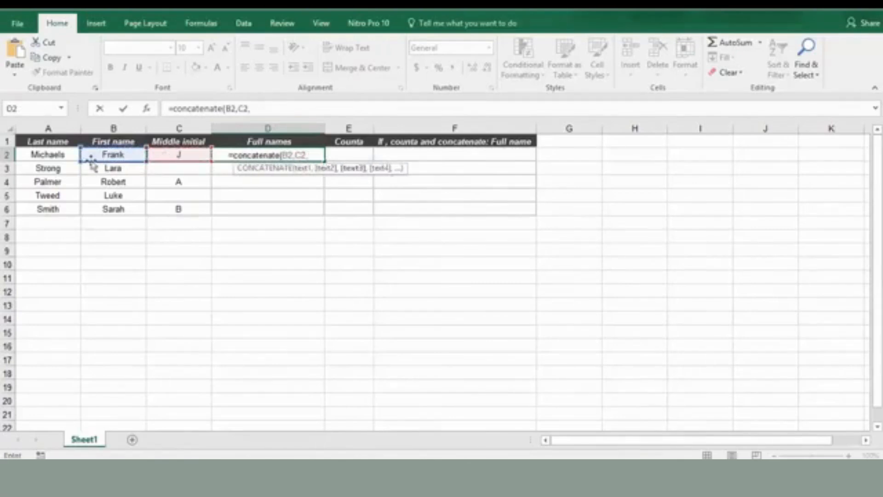
{"action": "left_click", "coordinate": [60, 155]}
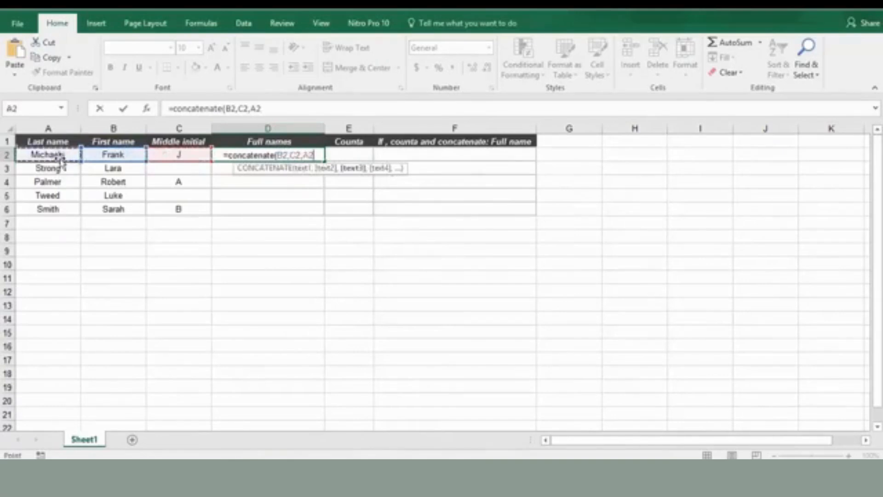
{"action": "type", "text": ")"}
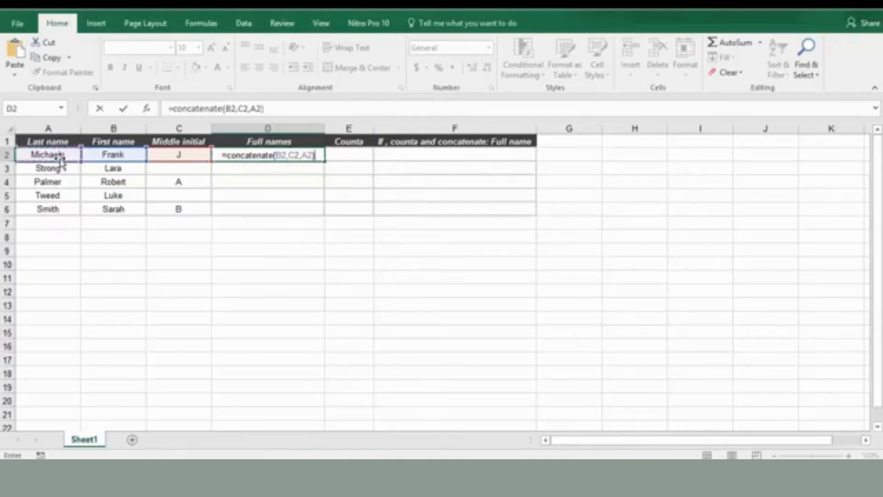
{"action": "key", "text": "Return"}
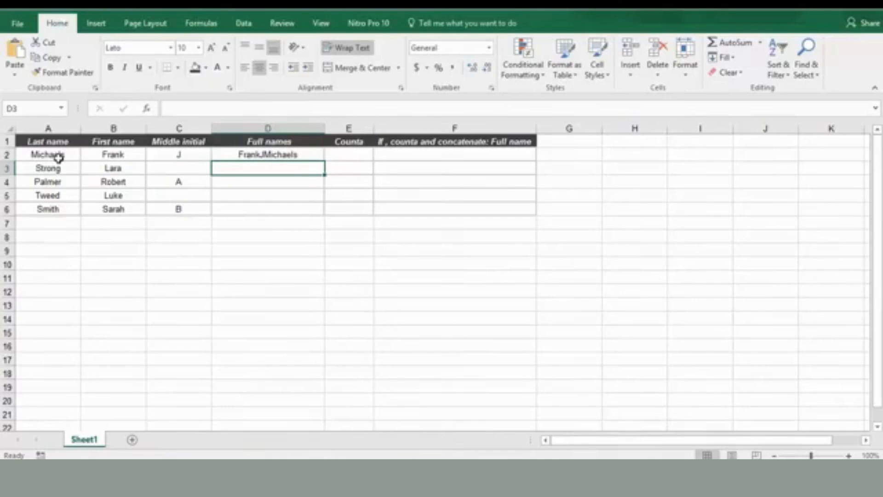
Change the formula in D2 to =CONCATENATE(B2," ",C2,". ",A2) so the name parts are separated by spaces and a period.
{"action": "left_click", "coordinate": [265, 155]}
{"action": "left_click", "coordinate": [288, 110]}
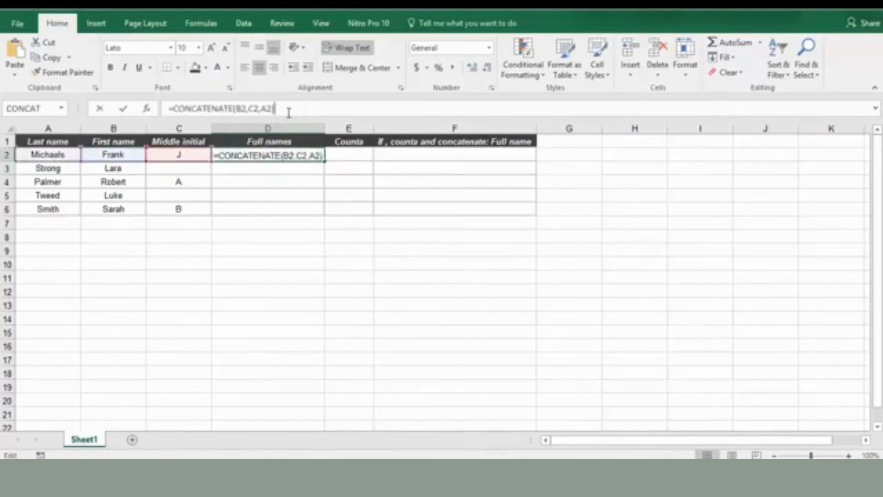
{"action": "key", "text": "BackSpace"}
{"action": "key", "text": "BackSpace"}
{"action": "key", "text": "BackSpace"}
{"action": "key", "text": "BackSpace"}
{"action": "key", "text": "BackSpace"}
{"action": "key", "text": "BackSpace"}
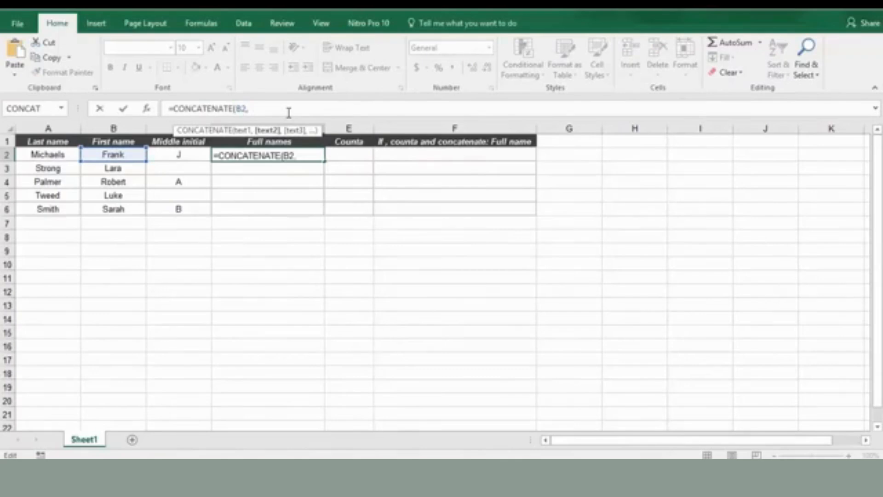
{"action": "type", "text": "\" \","}
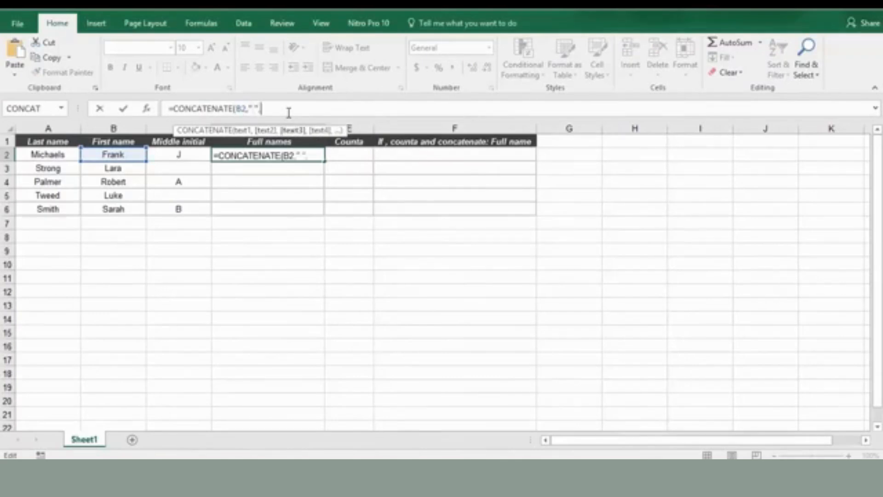
{"action": "left_click", "coordinate": [175, 162]}
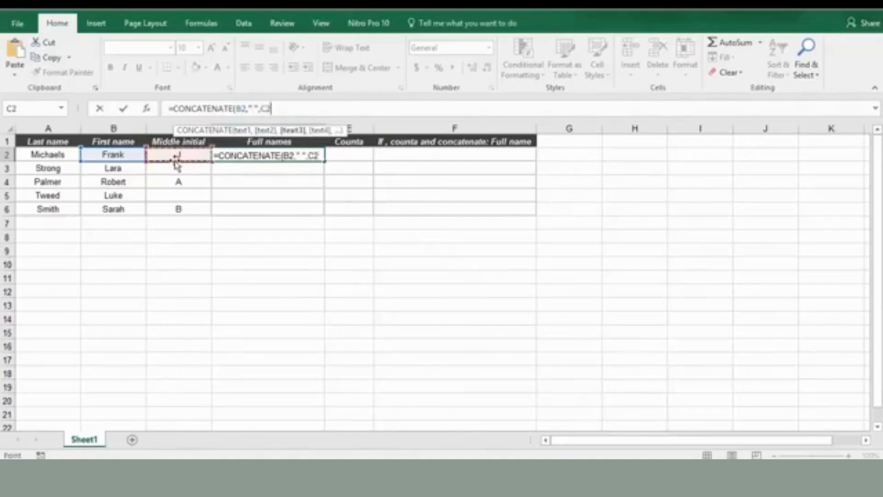
{"action": "type", "text": ","}
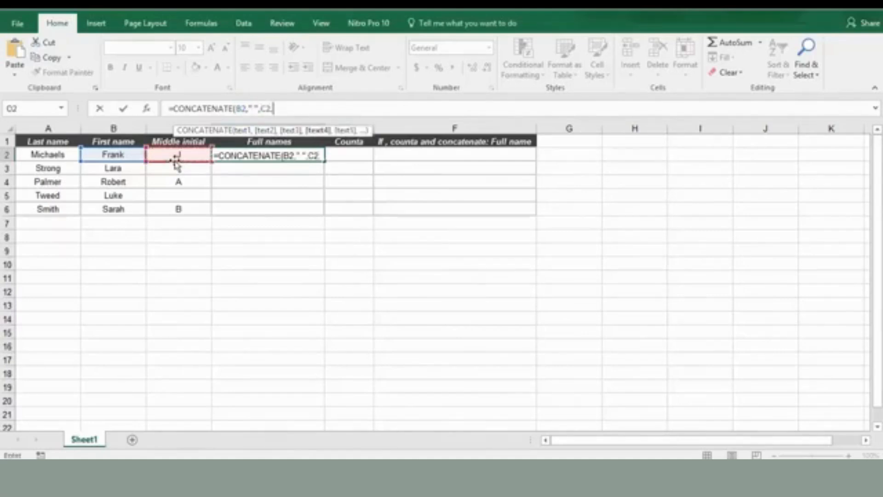
{"action": "type", "text": "\""}
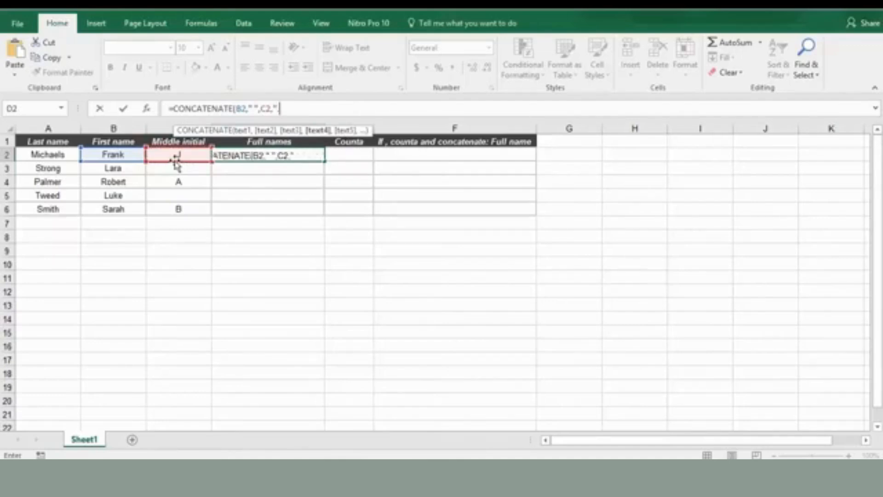
{"action": "type", "text": " \",C2,\", \","}
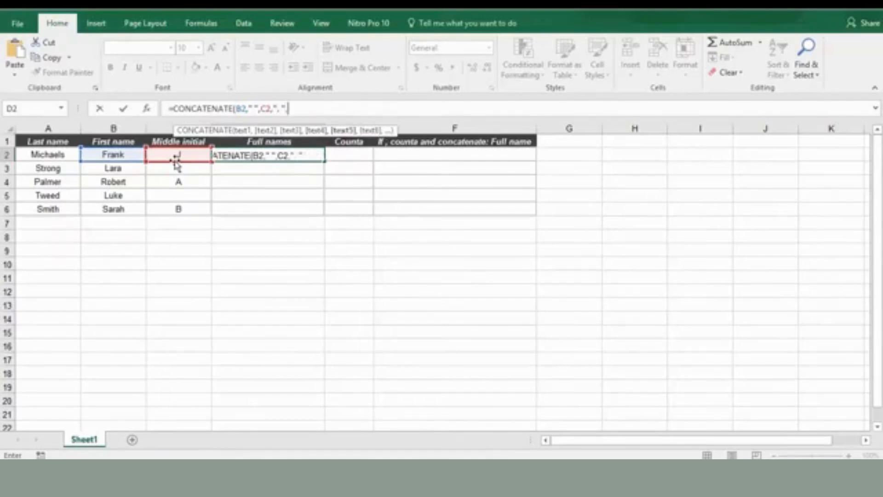
{"action": "left_click", "coordinate": [55, 155]}
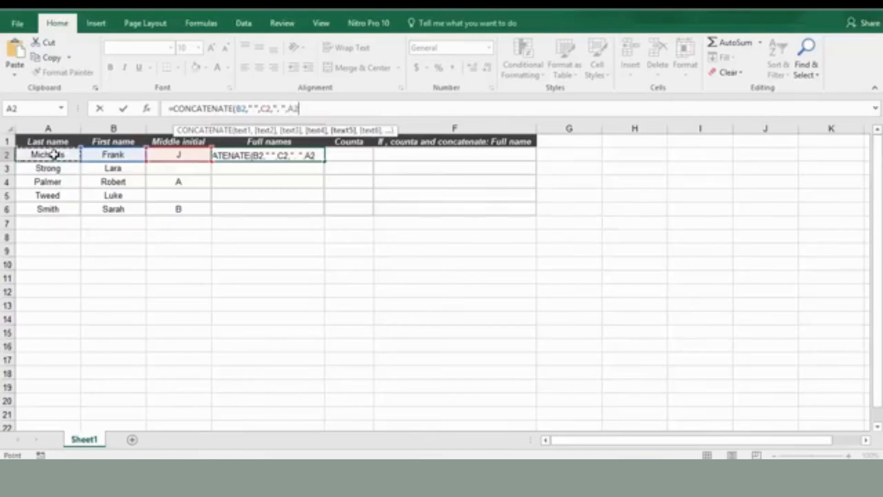
{"action": "key", "text": "Return"}
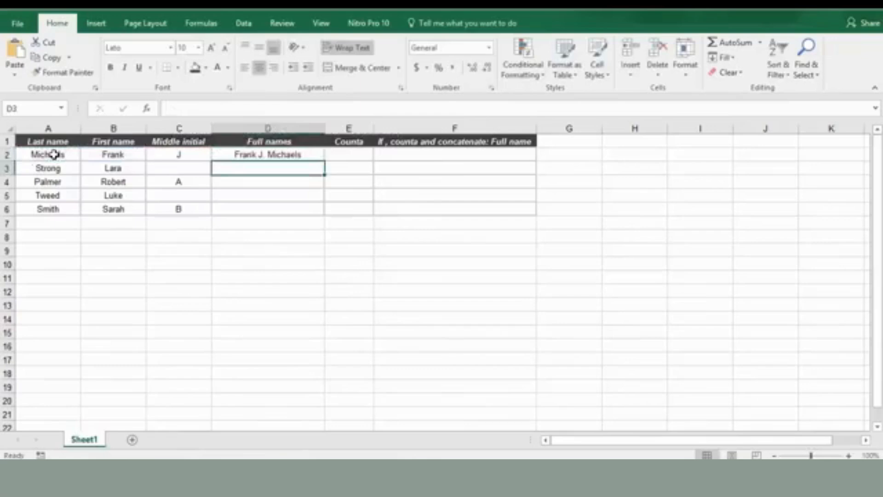
Fill the Full names formula from D2 down through D6.
{"action": "left_click", "coordinate": [315, 157]}
{"action": "left_click_drag", "start_coordinate": [325, 161], "coordinate": [311, 212]}
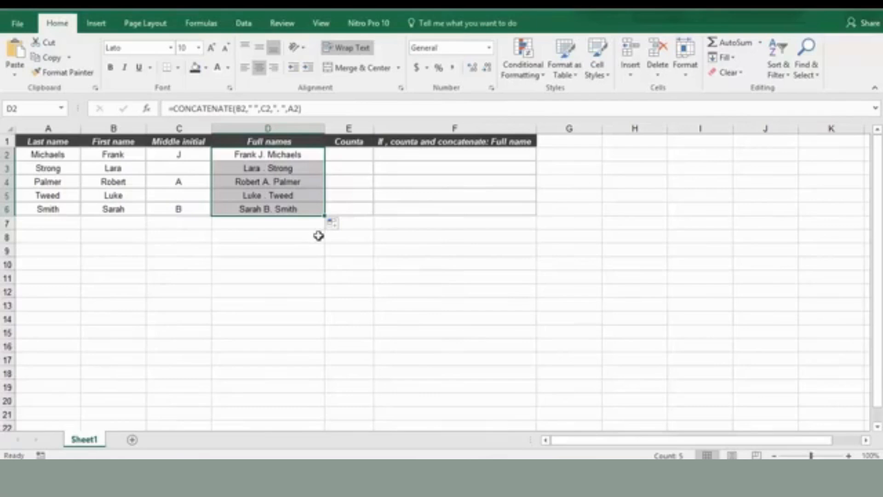
{"action": "left_click", "coordinate": [309, 235]}
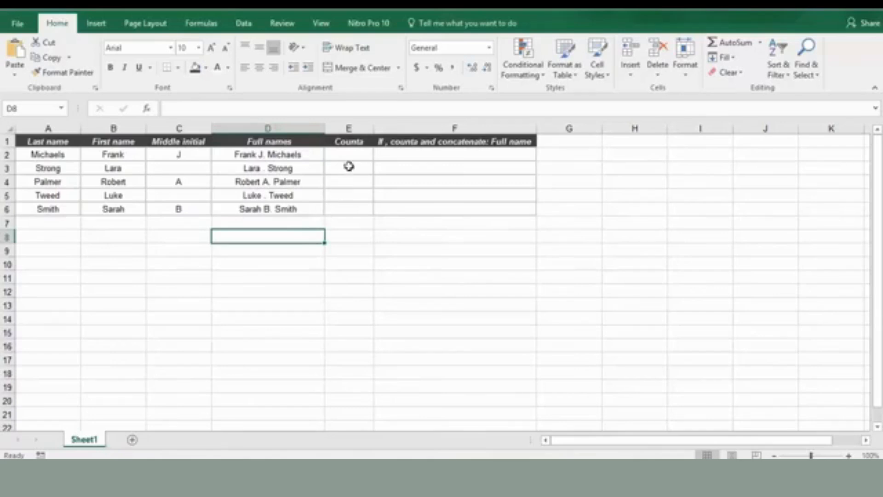
Enter =COUNTA(C2) in cell E2 to check for a middle initial and fill it down through E6.
{"action": "left_click", "coordinate": [357, 153]}
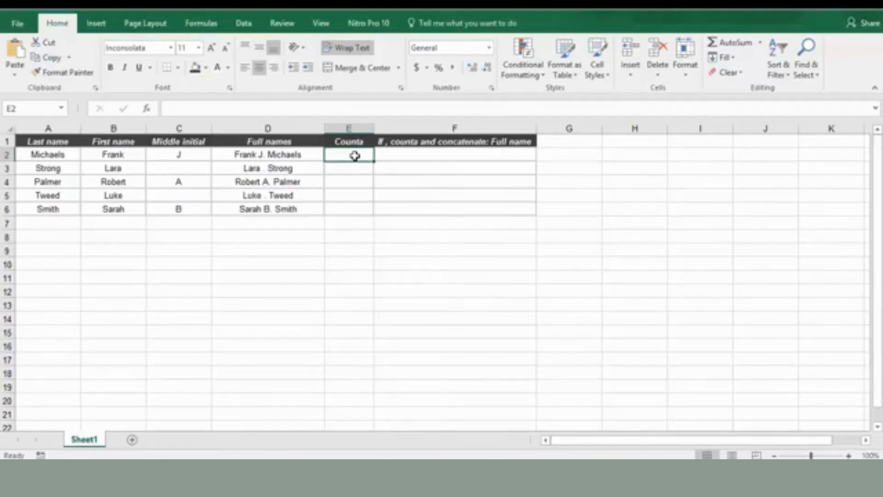
{"action": "type", "text": "="}
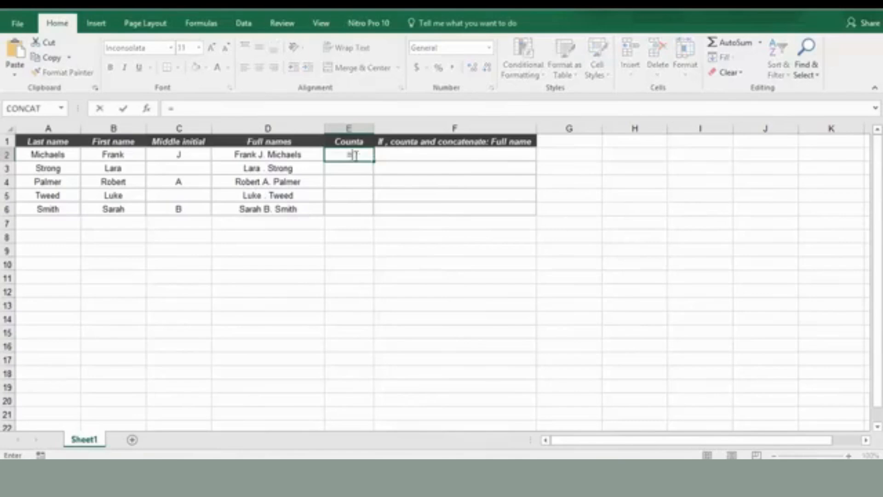
{"action": "type", "text": "co"}
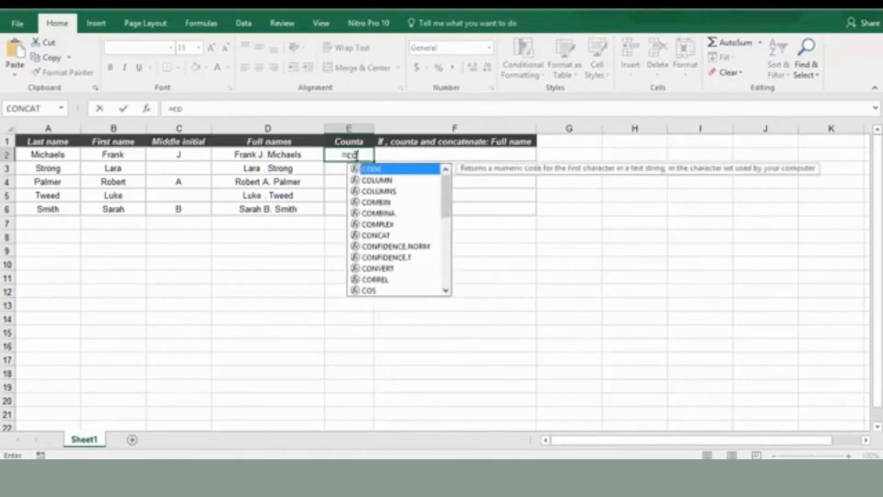
{"action": "type", "text": "unta("}
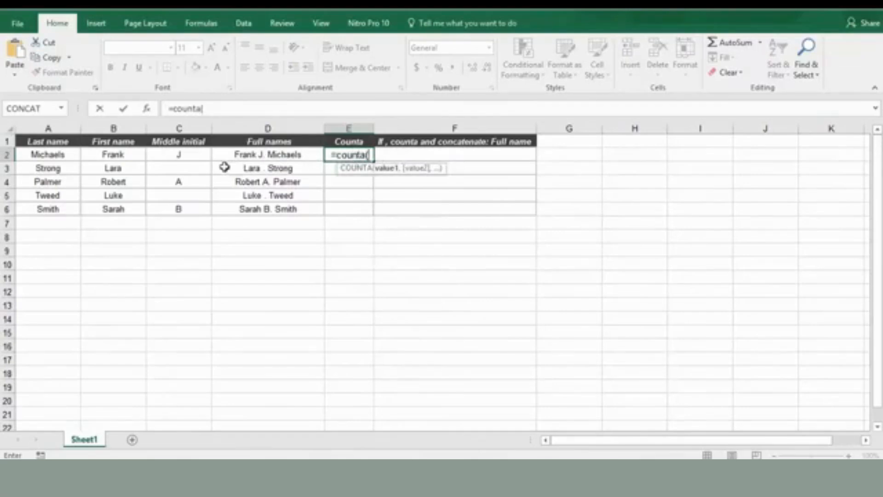
{"action": "left_click", "coordinate": [186, 157]}
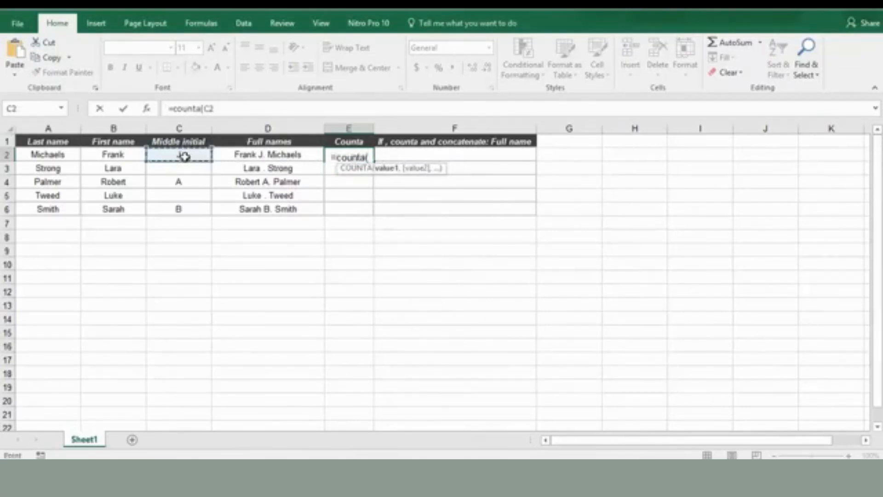
{"action": "type", "text": ")"}
{"action": "key", "text": "Return"}
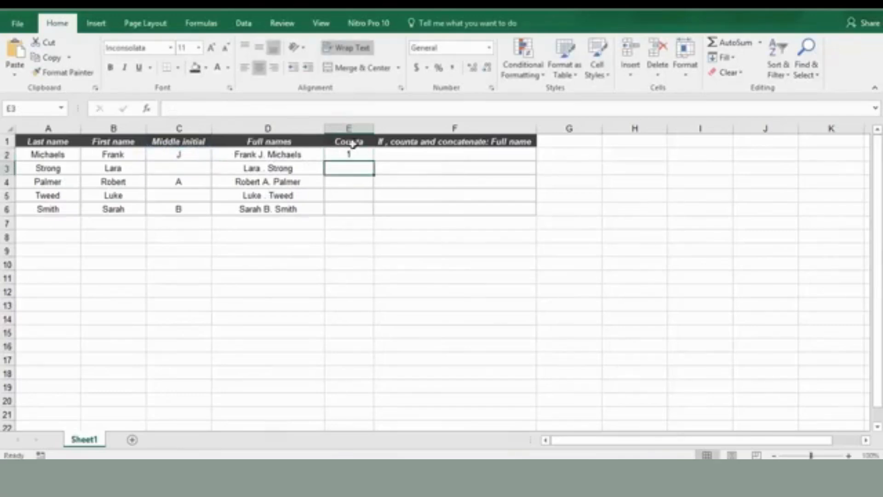
{"action": "left_click", "coordinate": [367, 155]}
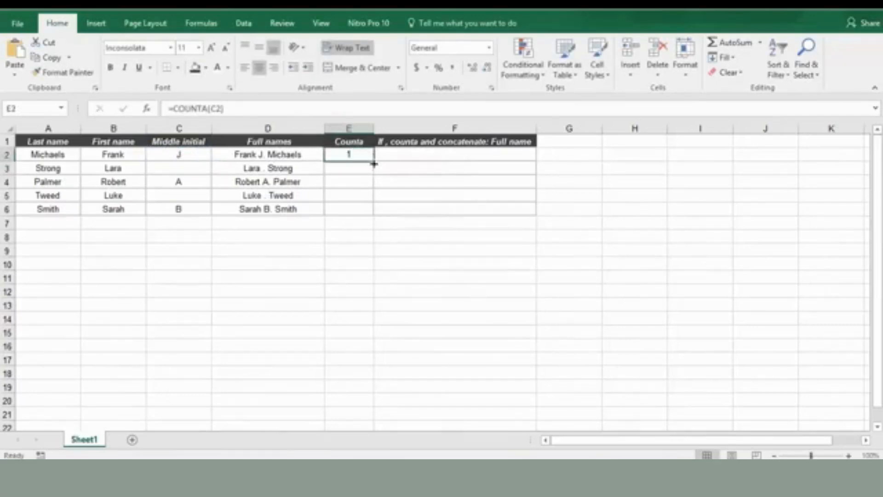
{"action": "left_click_drag", "start_coordinate": [373, 165], "coordinate": [371, 214]}
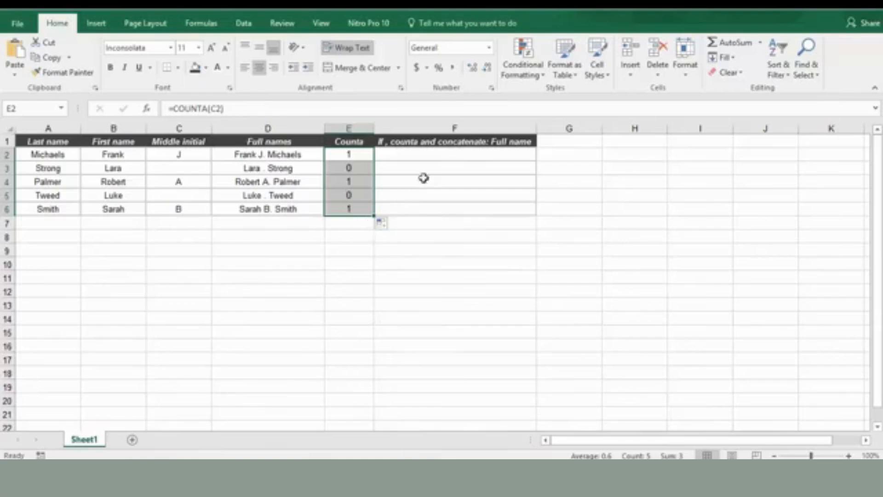
Start an IF formula in cell F2 with the logical test COUNTA(C2)=1 to check for a middle initial.
{"action": "left_click", "coordinate": [439, 153]}
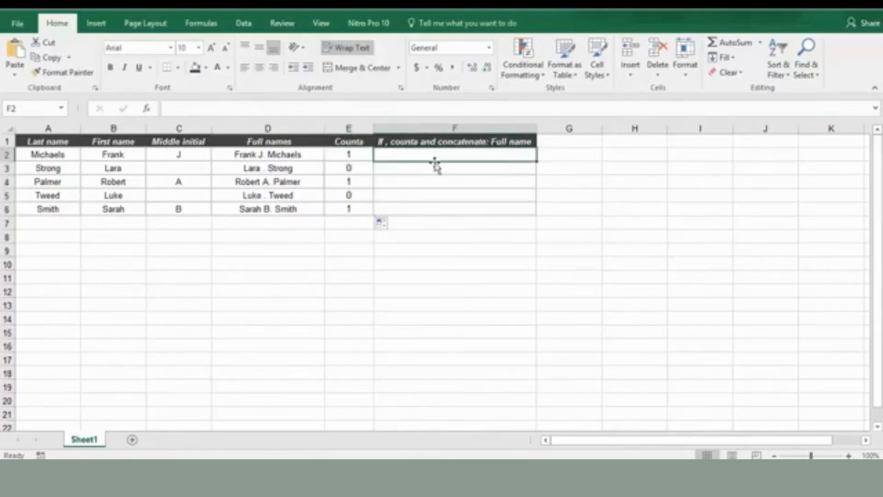
{"action": "type", "text": "=if"}
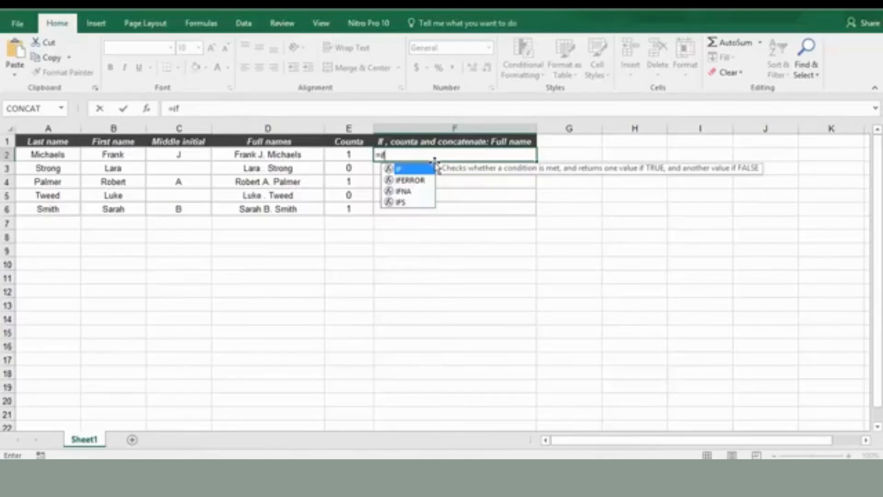
{"action": "key", "text": "Escape"}
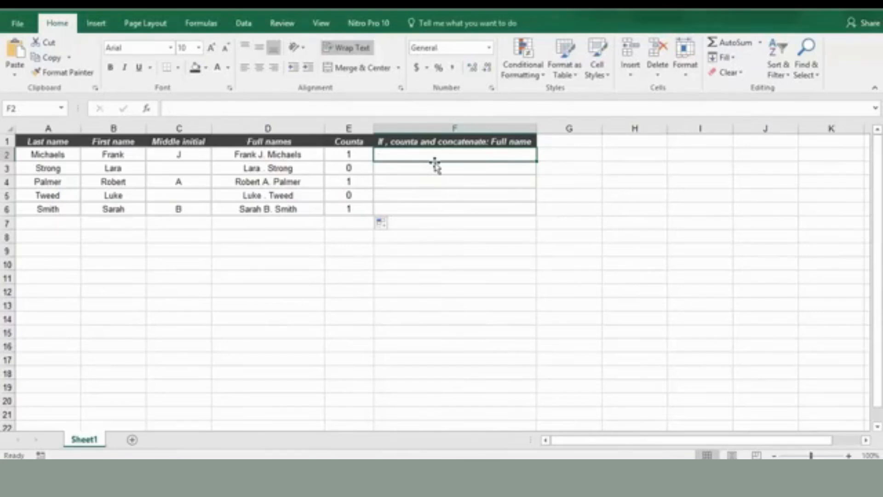
{"action": "type", "text": "=if"}
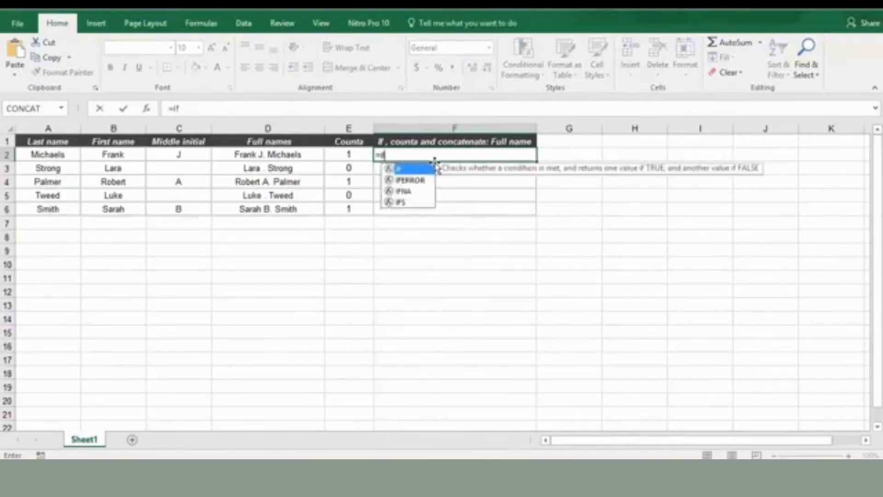
{"action": "key", "text": "Tab"}
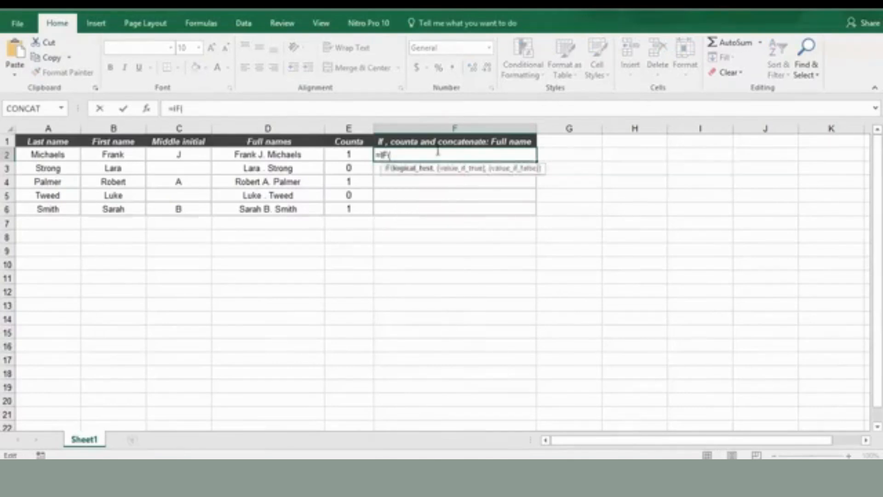
{"action": "type", "text": "co"}
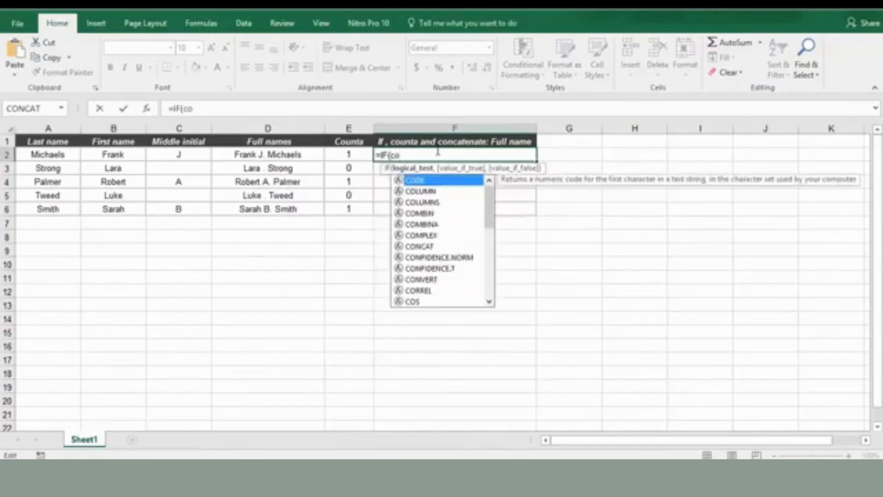
{"action": "type", "text": "unta("}
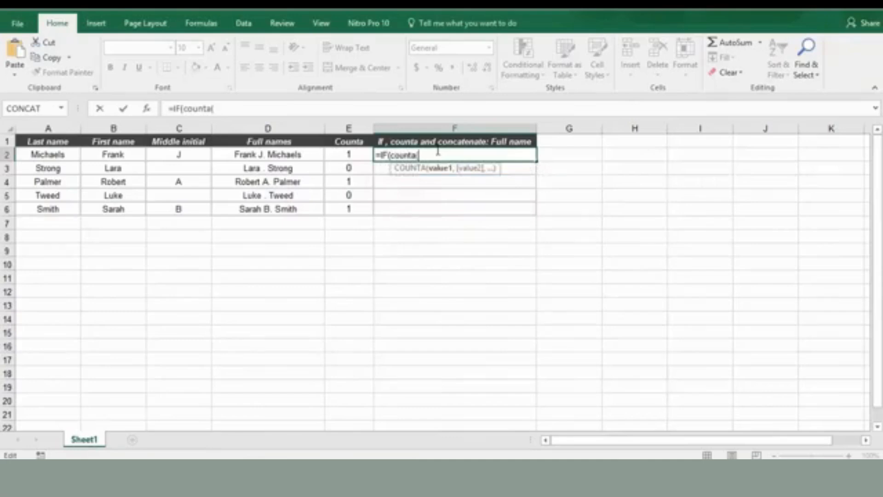
{"action": "left_click", "coordinate": [180, 156]}
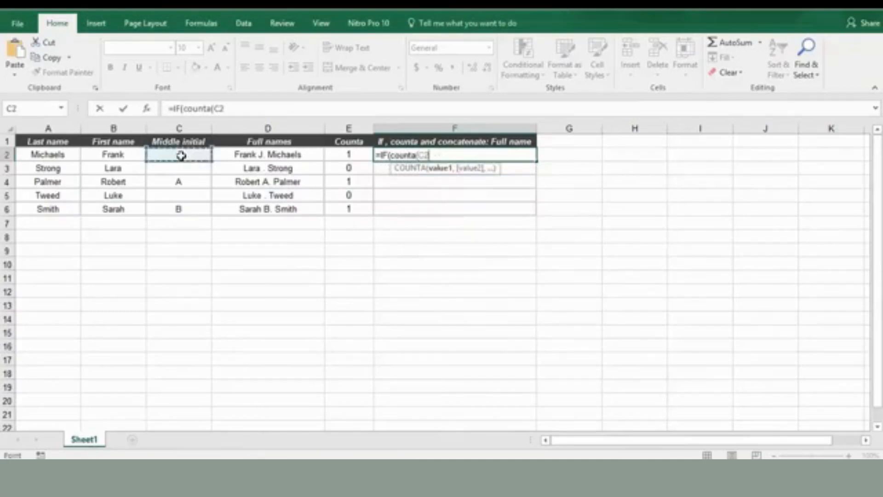
{"action": "type", "text": ")="}
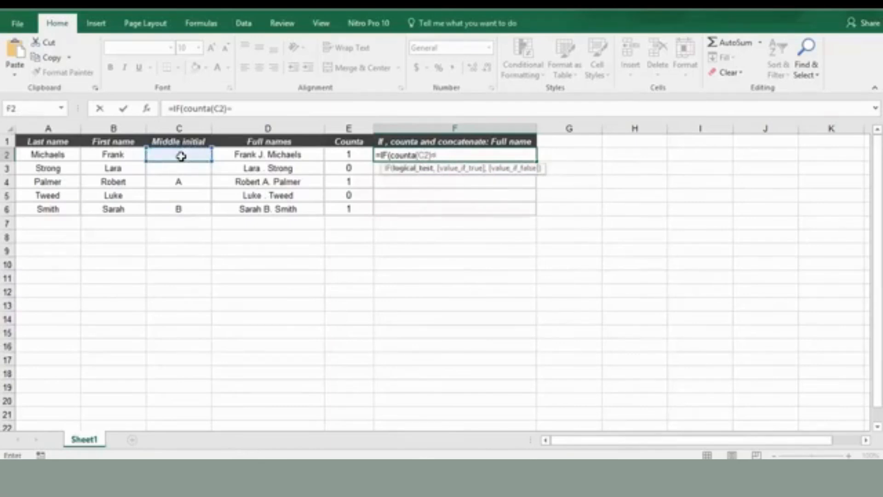
{"action": "type", "text": "1"}
{"action": "type", "text": ","}
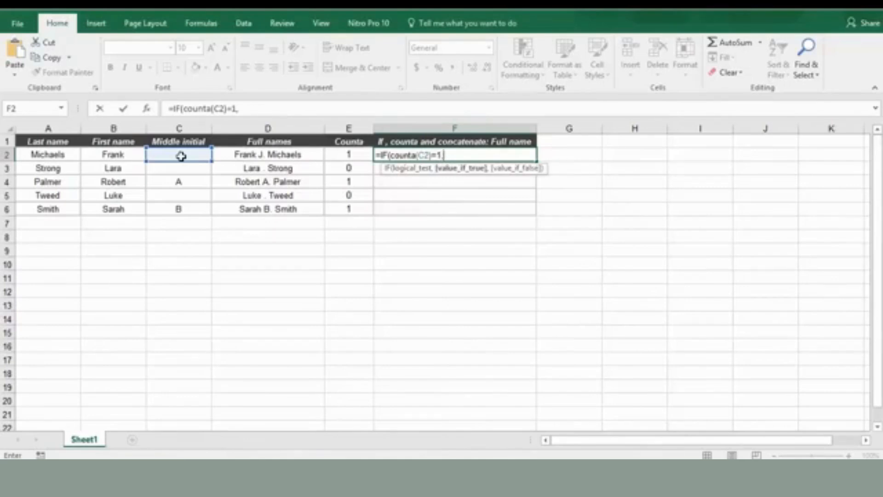
Add CONCATENATE(B2," ",C2,". ",A2) as the value-if-true argument of the IF formula in F2.
{"action": "type", "text": "conc"}
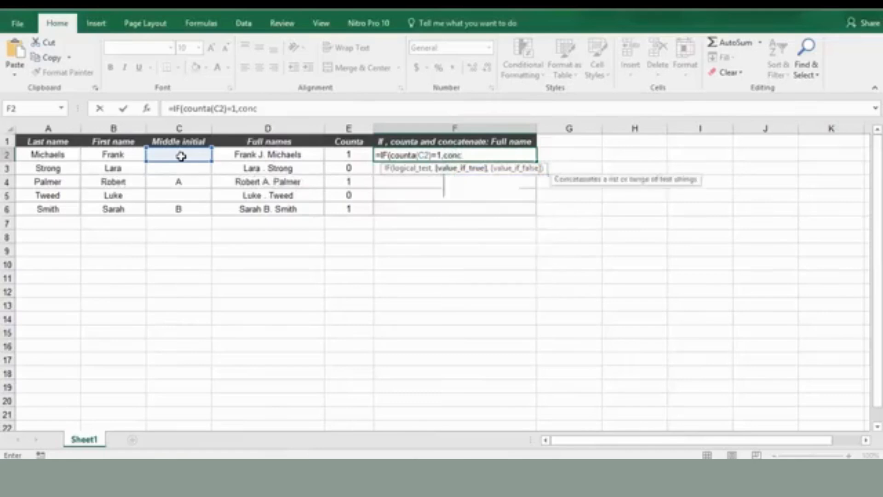
{"action": "type", "text": "atenate"}
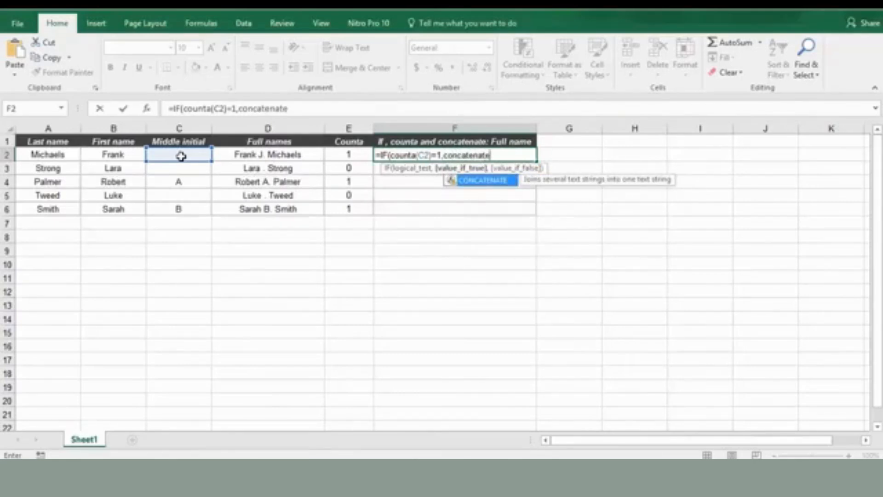
{"action": "type", "text": "("}
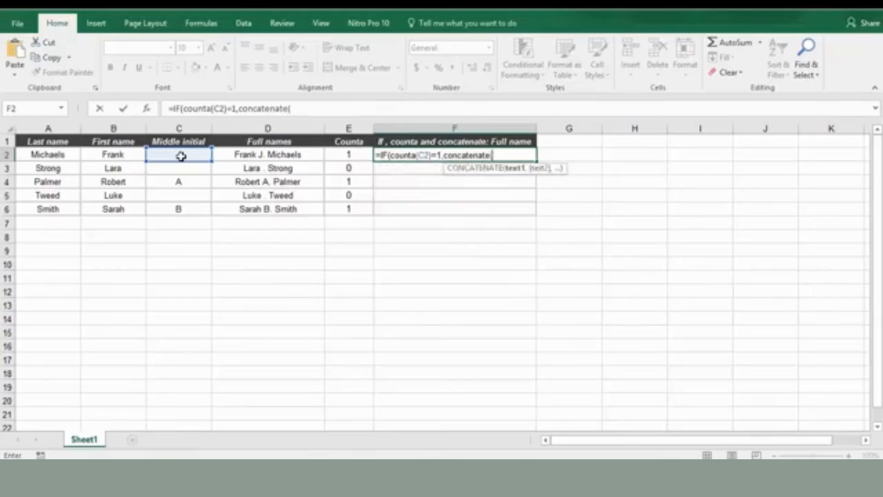
{"action": "left_click", "coordinate": [122, 156]}
{"action": "type", "text": ","}
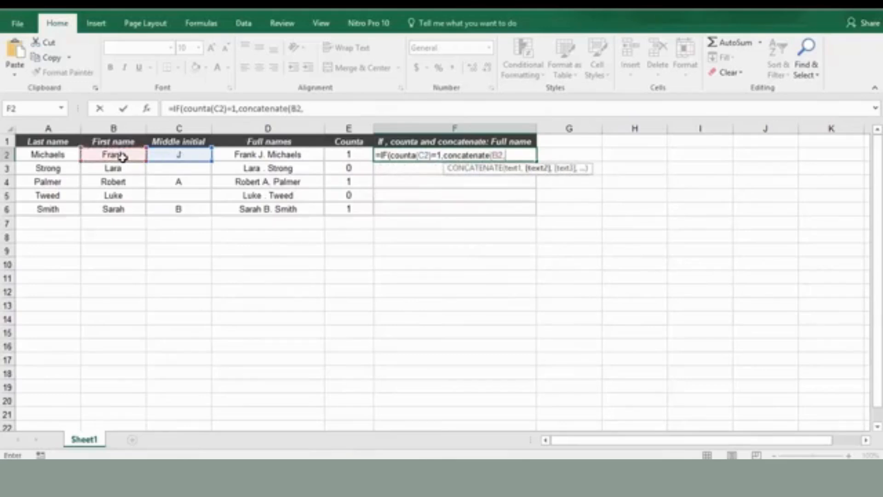
{"action": "type", "text": "\" \","}
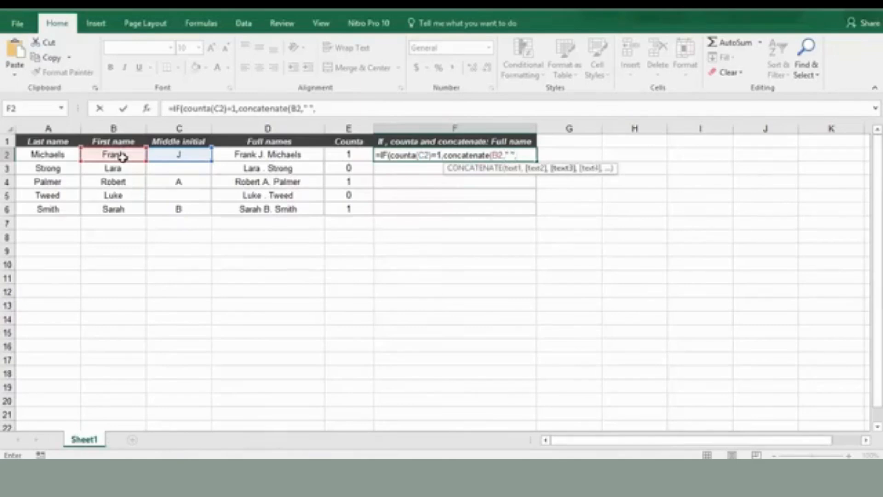
{"action": "left_click", "coordinate": [178, 155]}
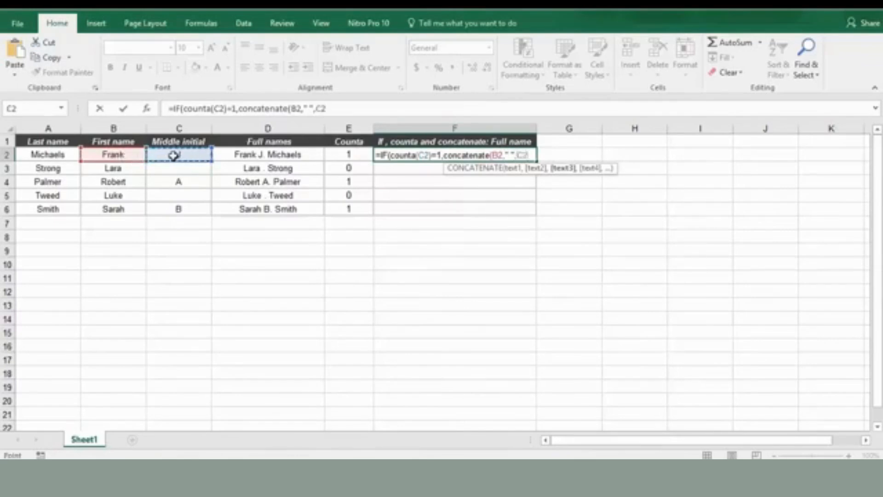
{"action": "type", "text": ","}
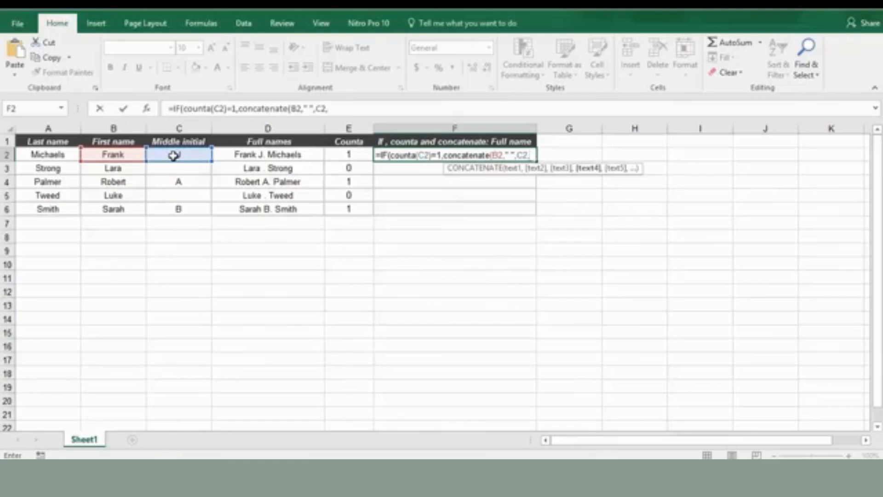
{"action": "type", "text": "\". \","}
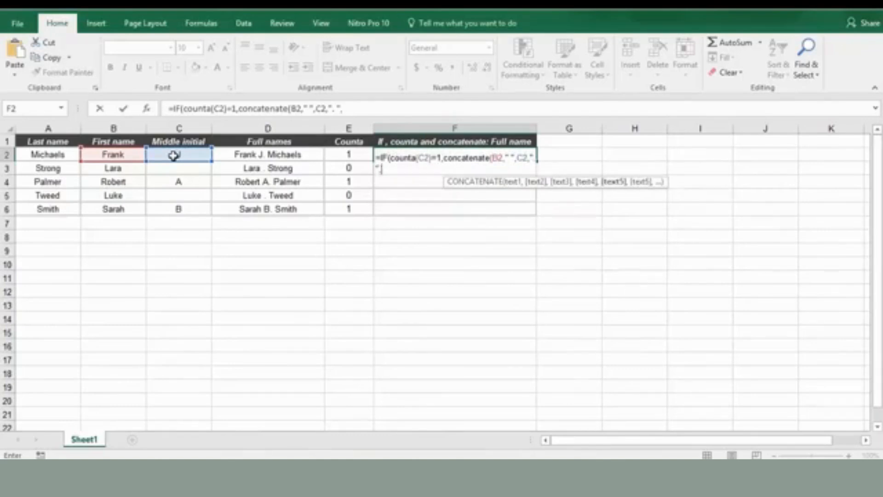
{"action": "left_click", "coordinate": [56, 154]}
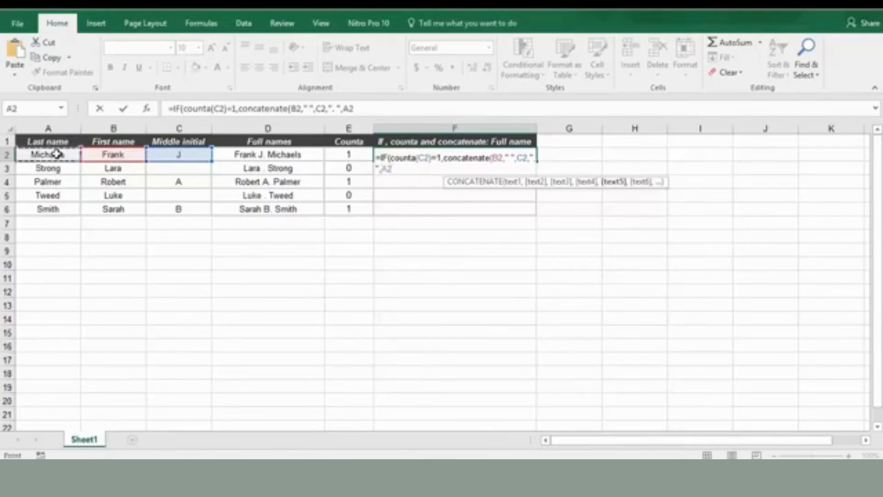
{"action": "type", "text": "),"}
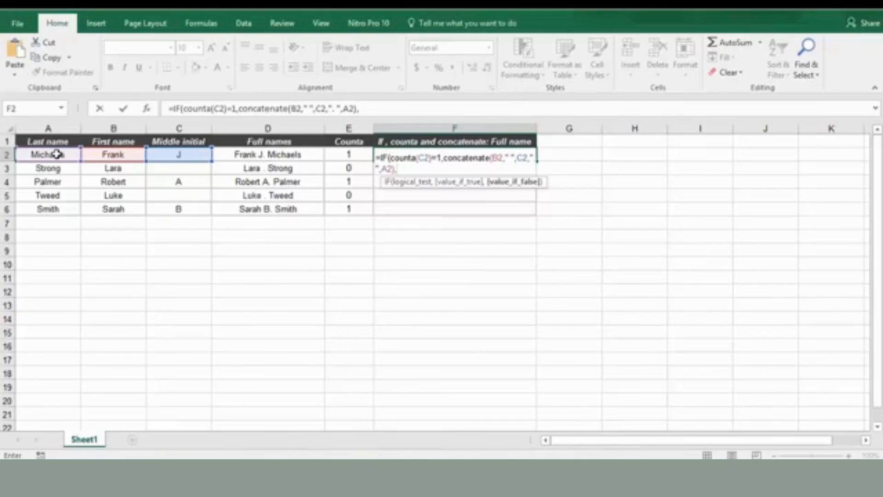
Add CONCATENATE(B2," ",A2) as the value-if-false argument and complete the IF formula in F2.
{"action": "type", "text": "conca"}
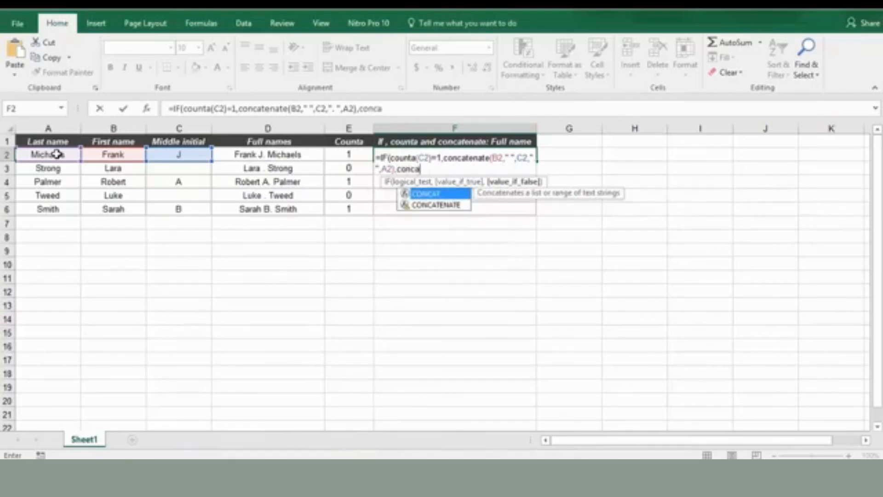
{"action": "type", "text": "tenat"}
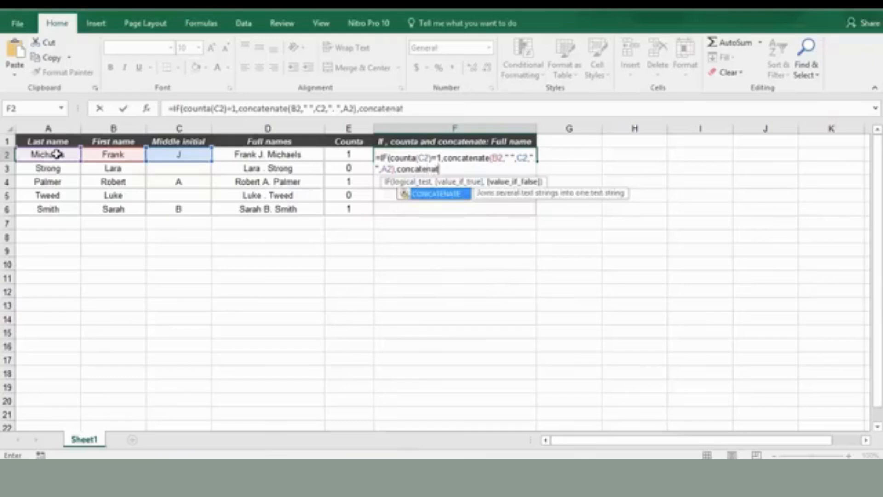
{"action": "type", "text": "e("}
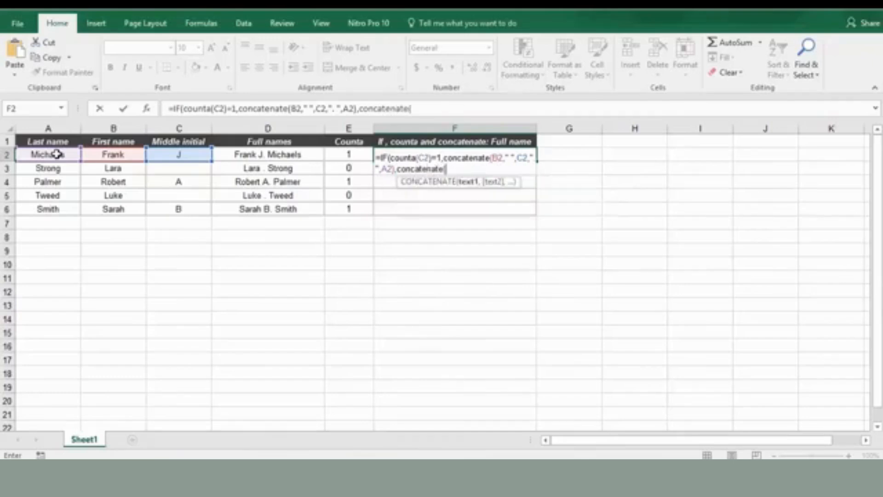
{"action": "left_click", "coordinate": [115, 157]}
{"action": "type", "text": ","}
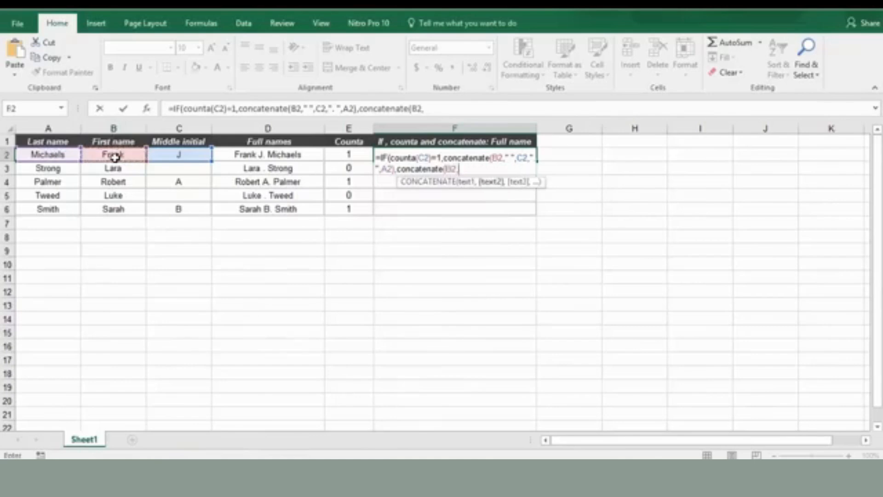
{"action": "type", "text": "\" \","}
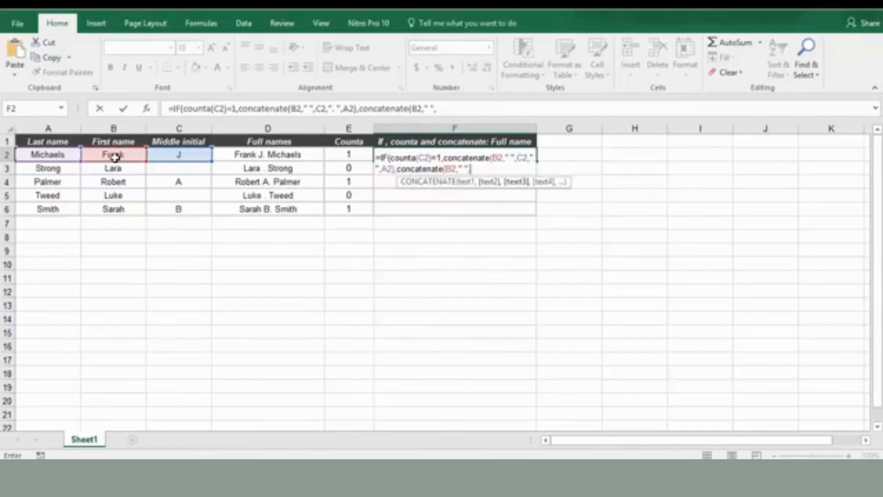
{"action": "left_click", "coordinate": [55, 153]}
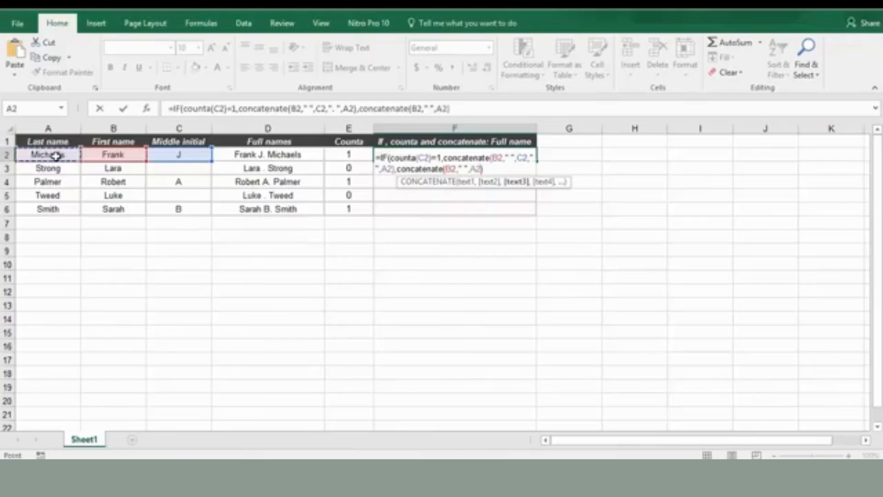
{"action": "type", "text": "))"}
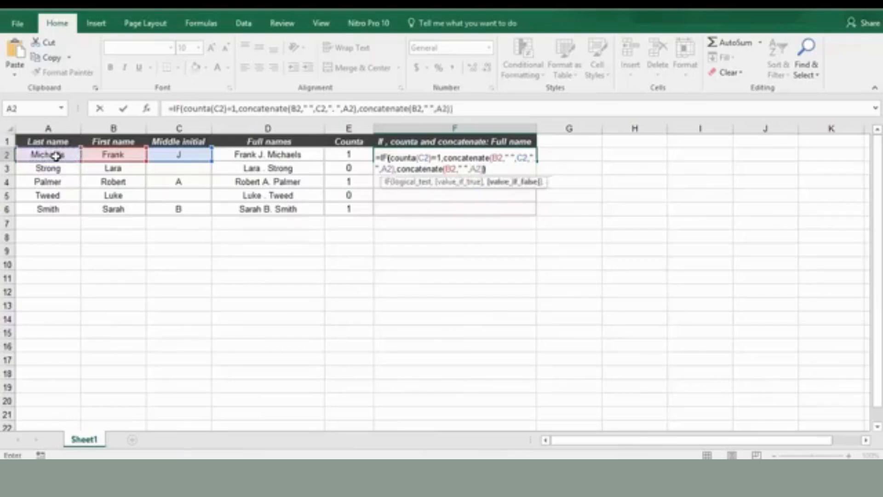
{"action": "key", "text": "Return"}
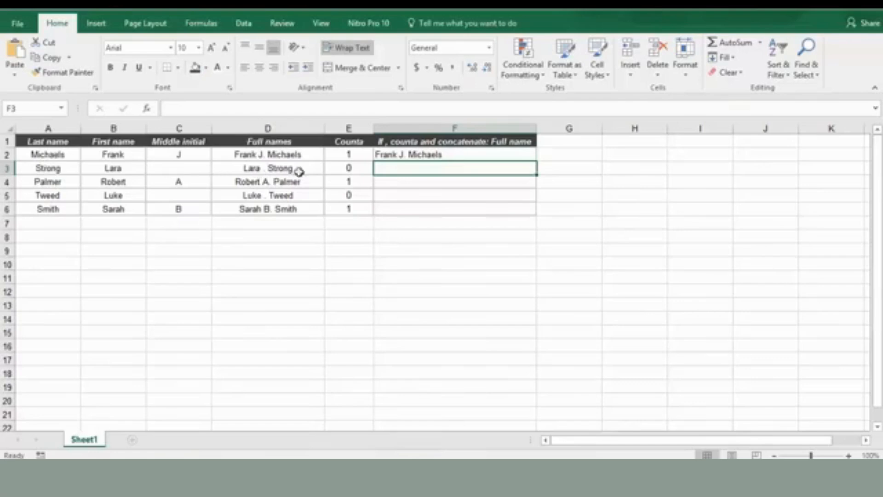
Fill the IF, COUNTA and CONCATENATE formula from F2 down through F6.
{"action": "left_click", "coordinate": [513, 154]}
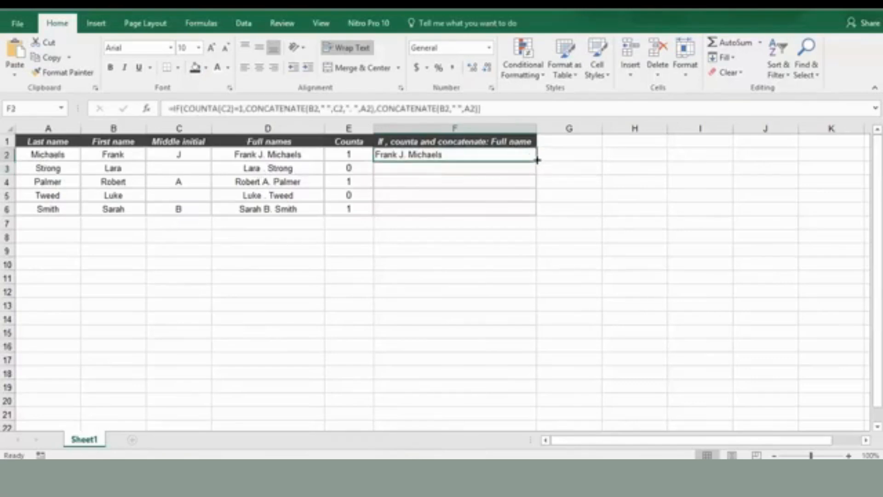
{"action": "left_click_drag", "start_coordinate": [535, 160], "coordinate": [531, 210]}
{"action": "left_click", "coordinate": [547, 210]}
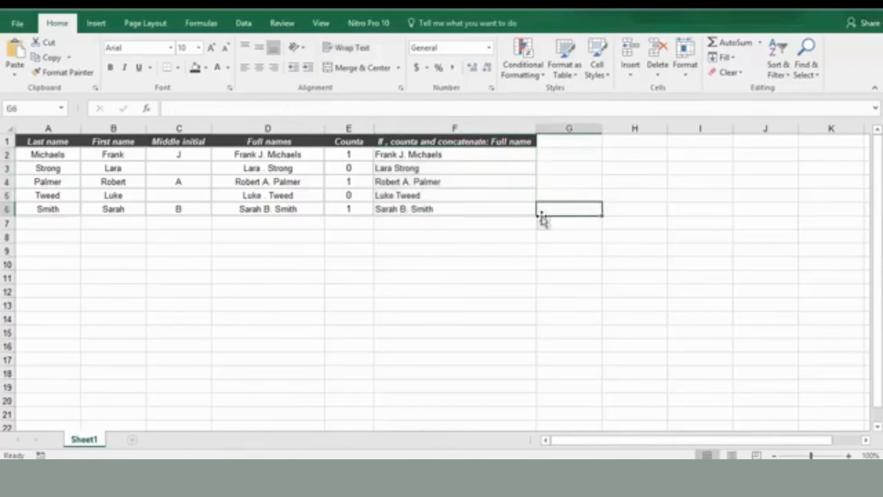